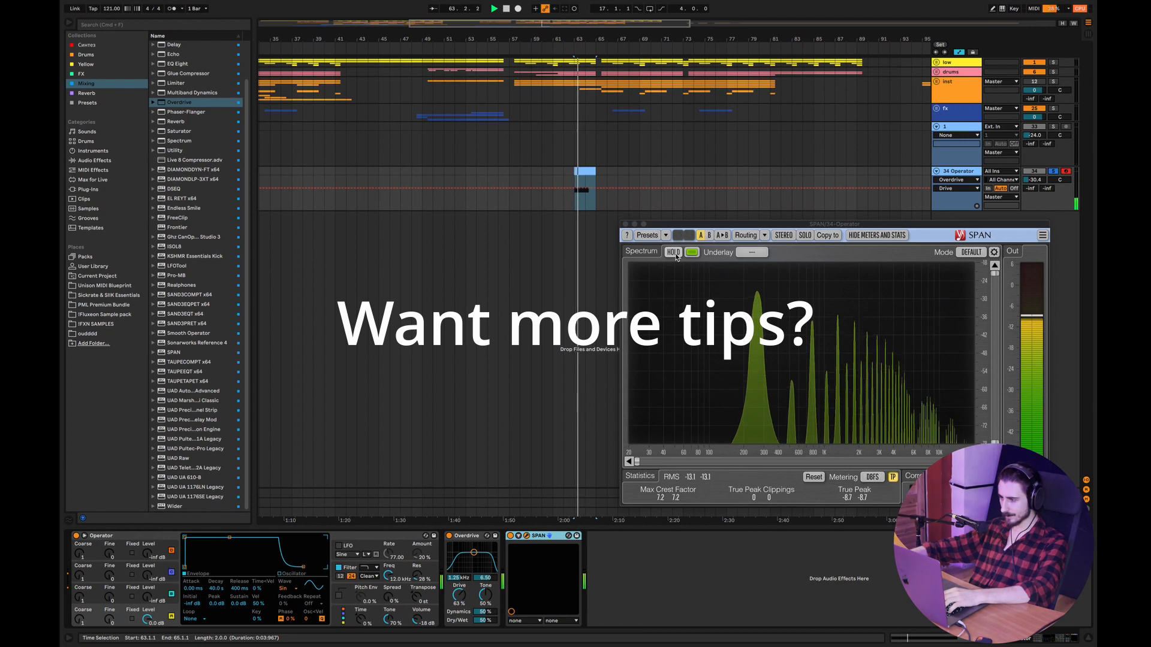
- Hold the spectrum display in SPAN on the Operator track, stop playback and close the analyzer
click(674, 252)
key(space)
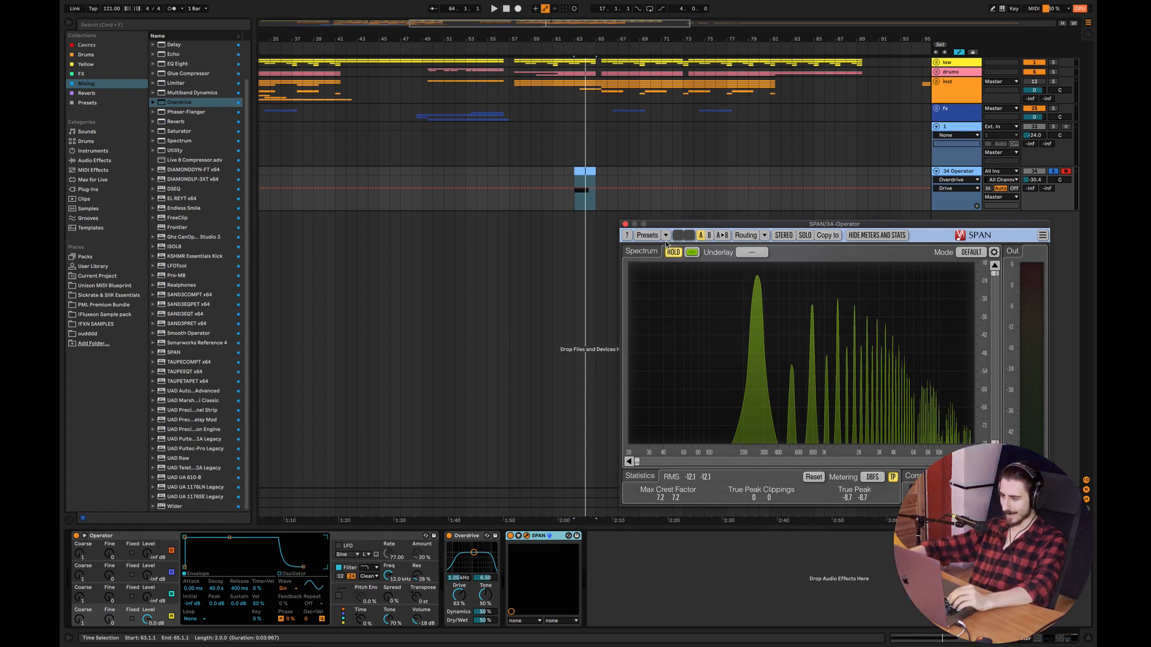
click(625, 224)
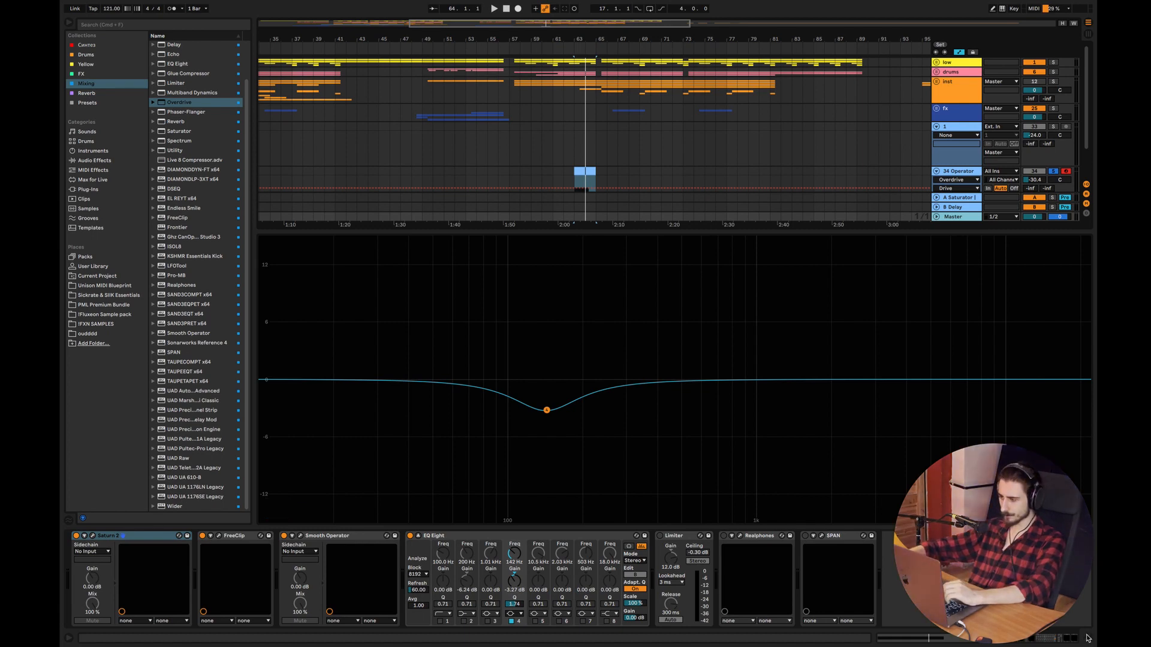
- Bypass Saturn 2, FreeClip and EQ Eight in the Master track's device chain
click(203, 535)
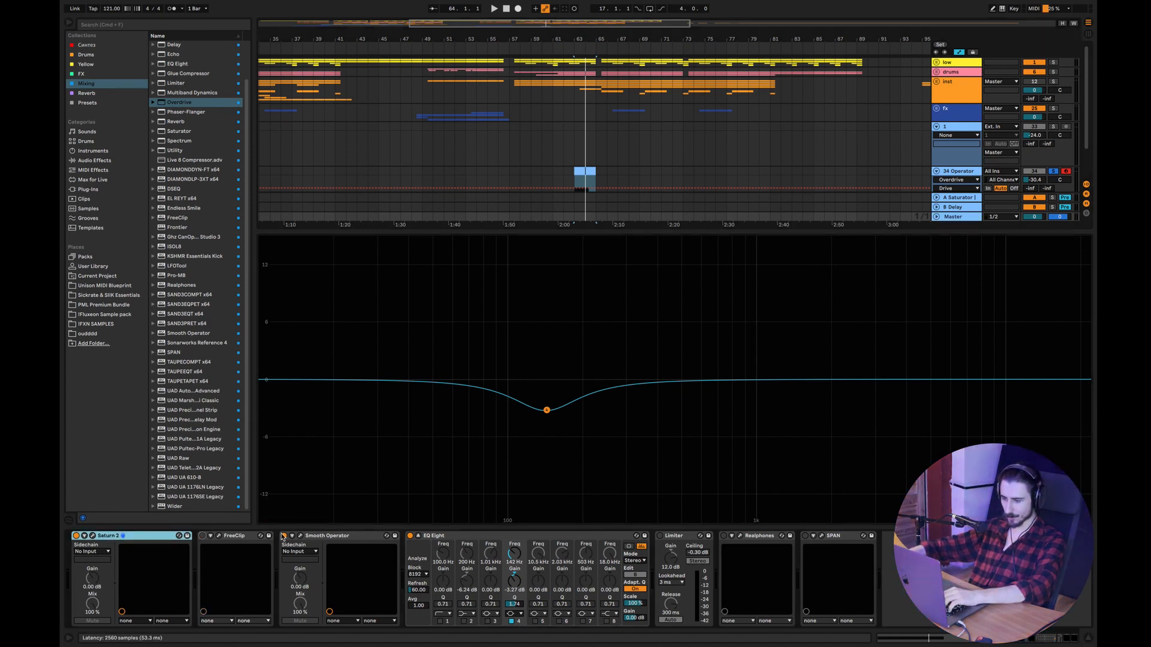
click(411, 537)
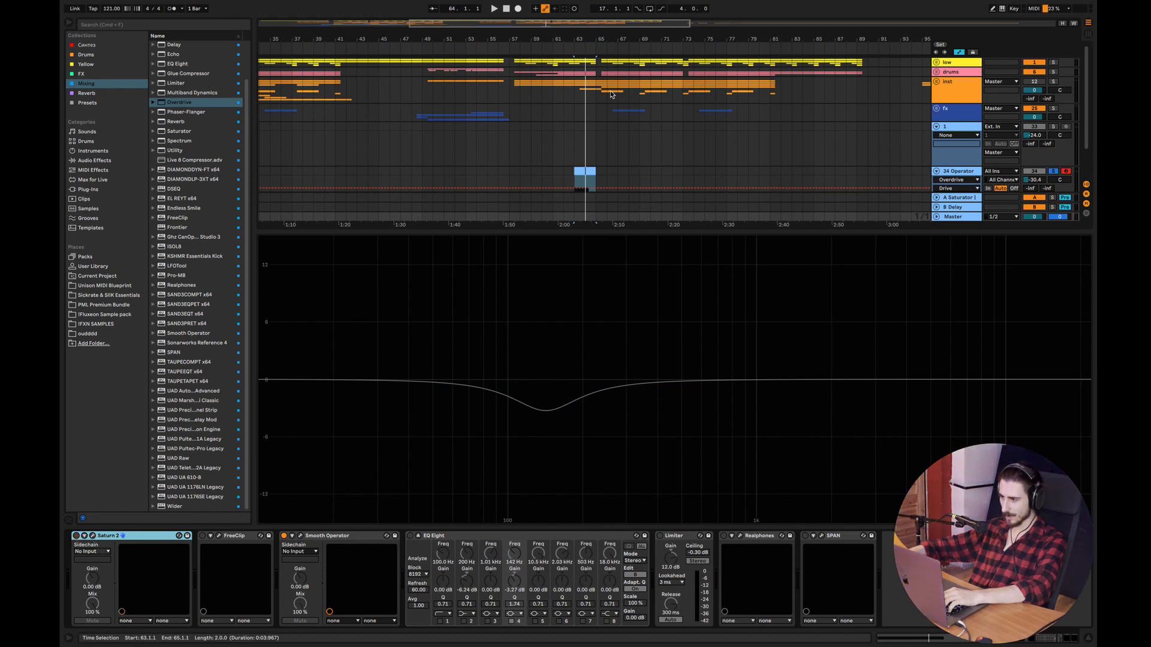
- Solo the low and drums tracks and play from bar 66 to compare Master's Saturn 2 bypassed and active
click(606, 72)
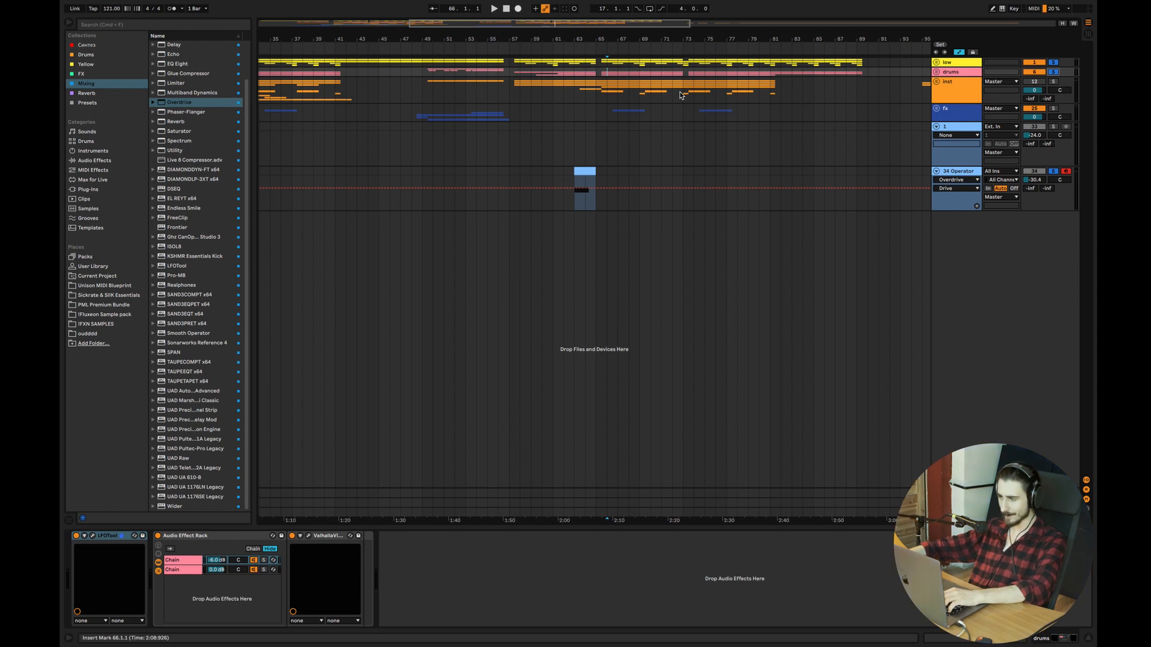
key(space)
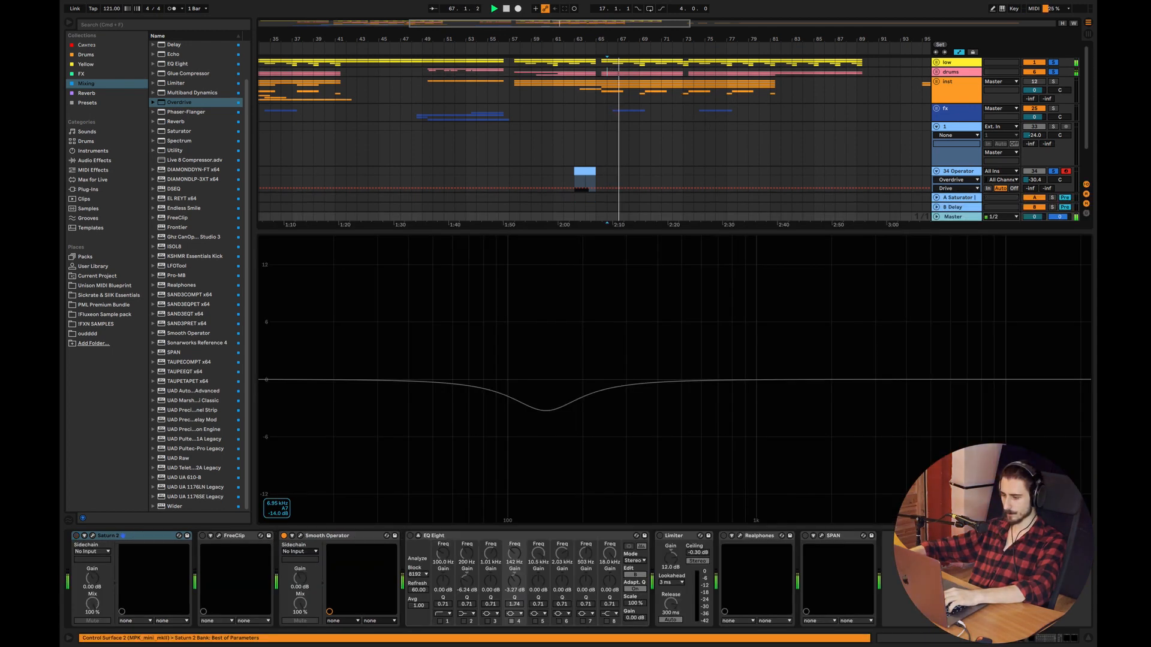
click(383, 511)
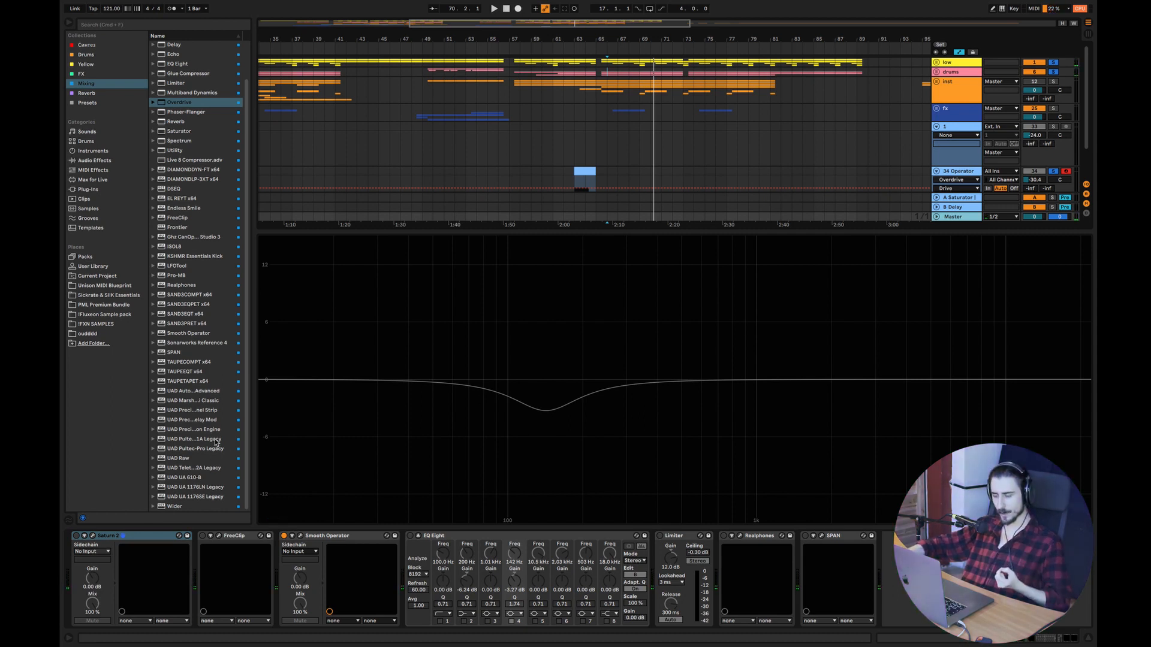
click(614, 156)
key(space)
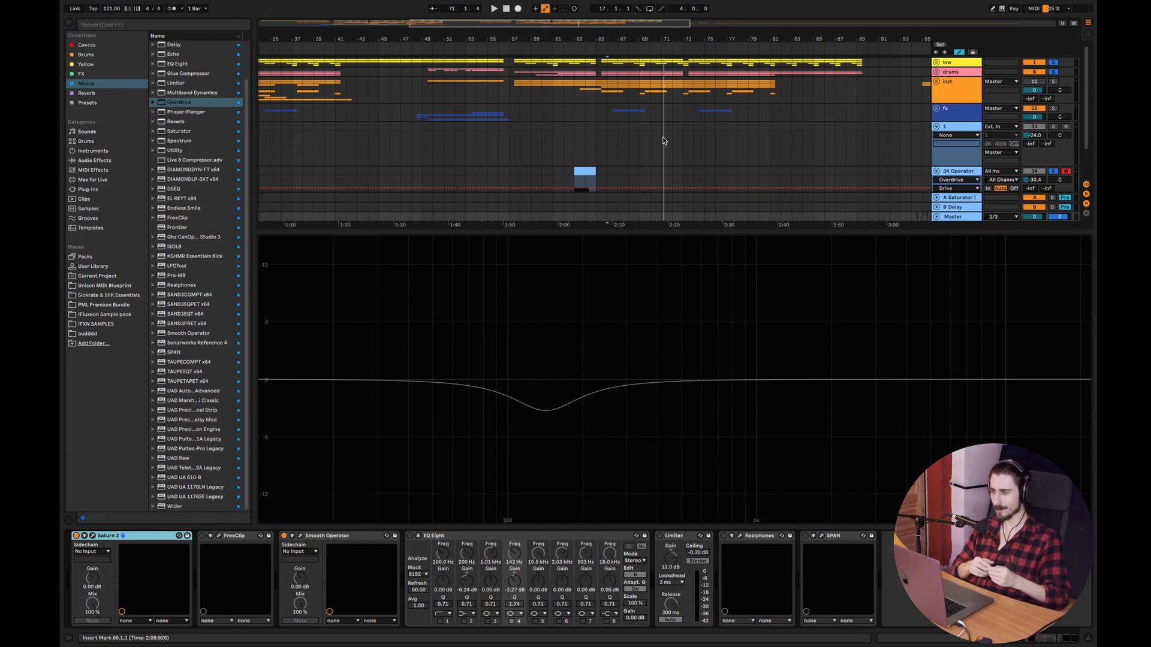
- Bring up the Saturn 2 editor on Master to inspect its multiband settings, then hide it
click(90, 535)
drag(307, 47, 563, 168)
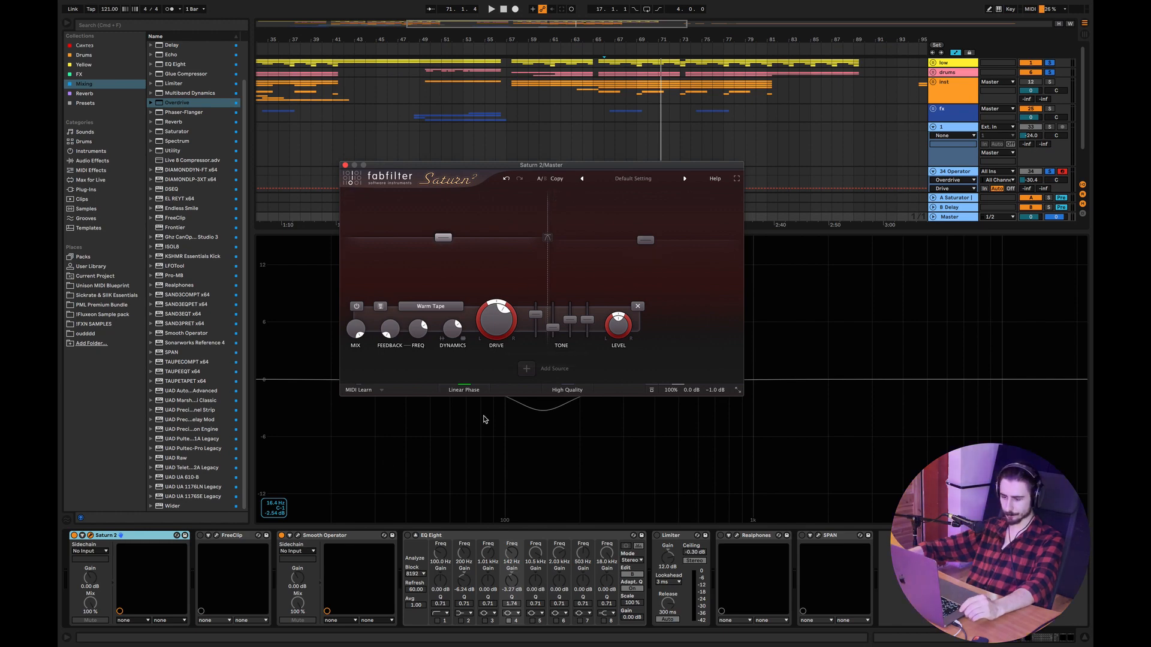
key(super+alt+p)
- Add a second Saturn 2 from the FX collection to Master and play the song through it
click(79, 74)
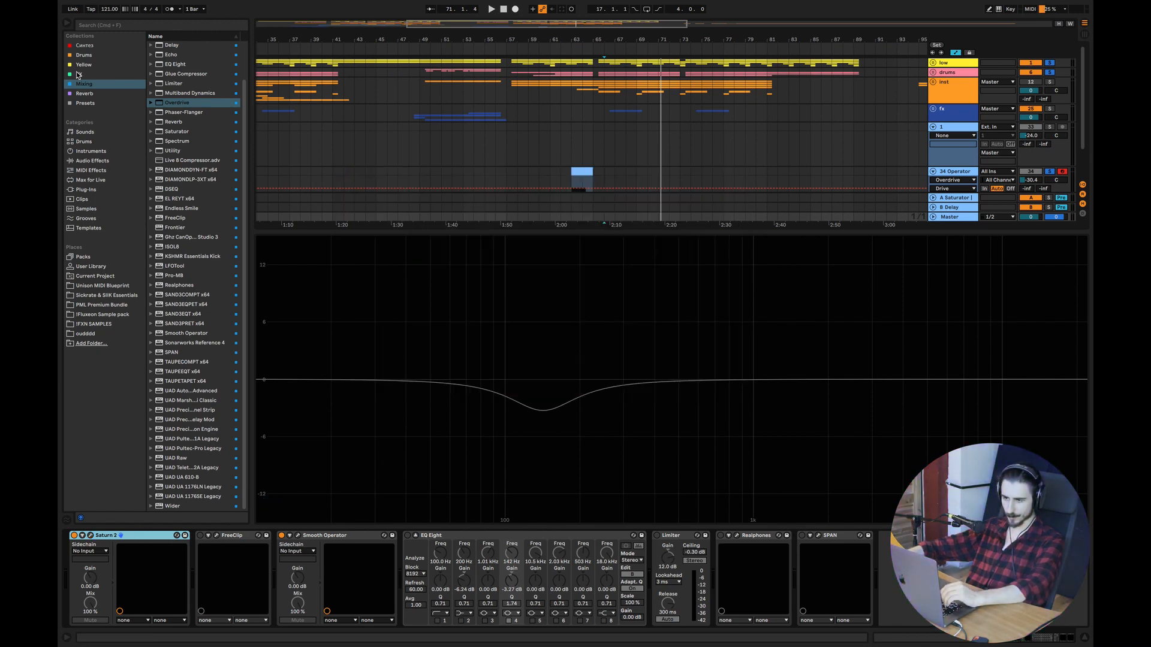
double_click(177, 237)
key(space)
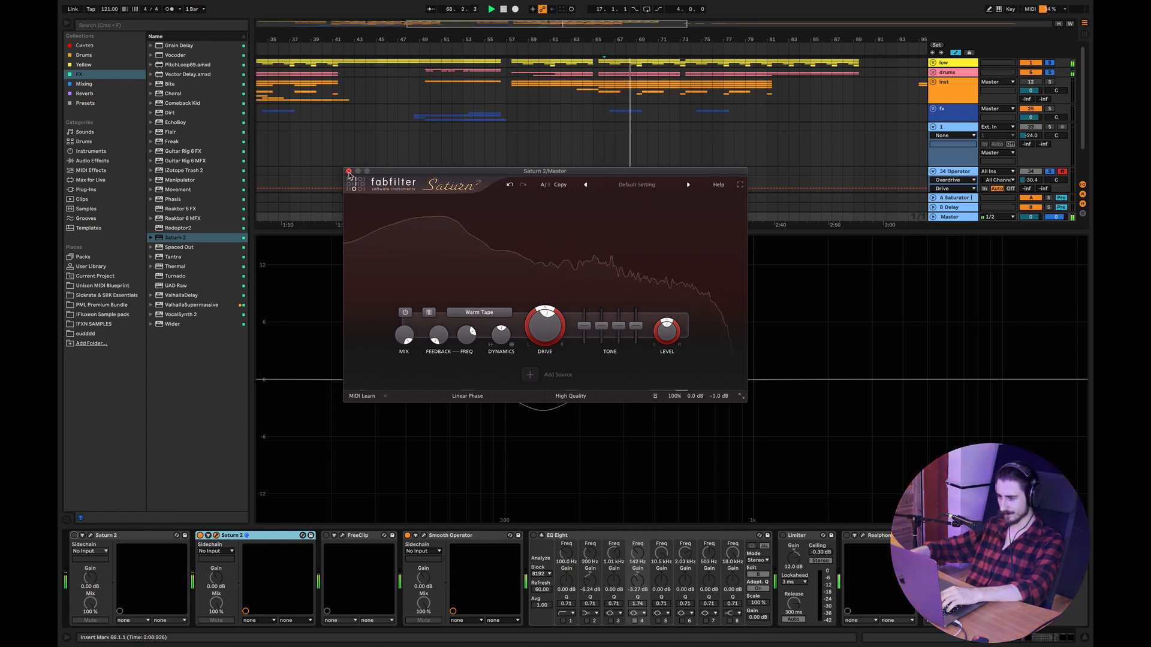
click(349, 173)
key(space)
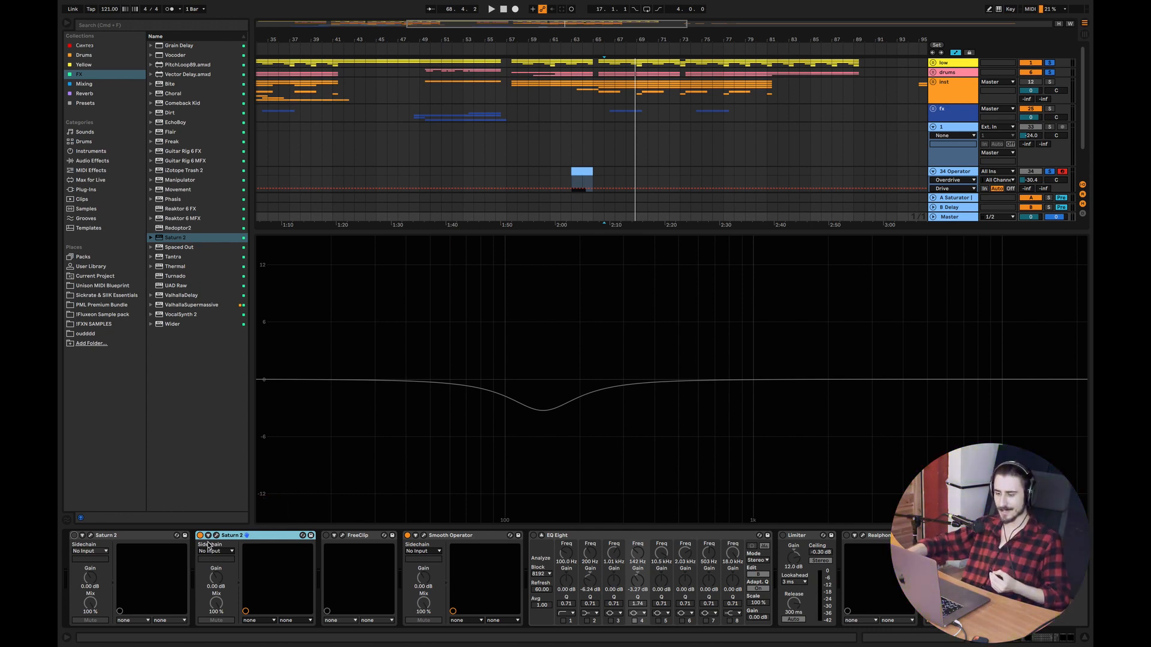
- Activate the first Saturn 2 on Master in place of the second and play from bar 66
click(74, 535)
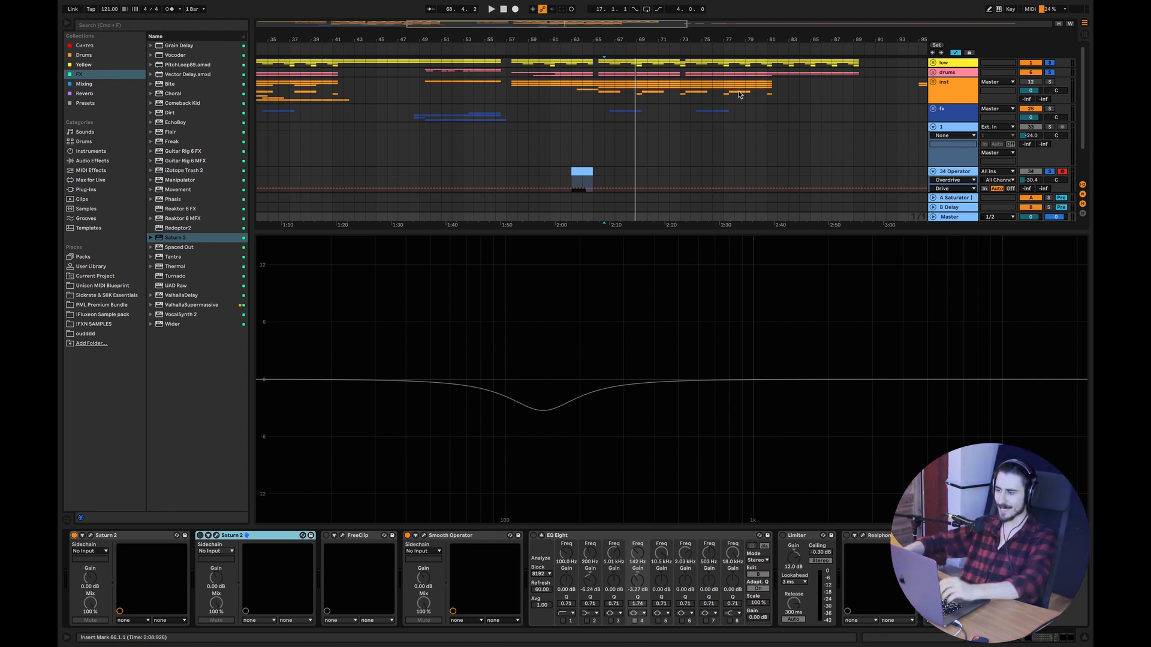
click(603, 110)
key(space)
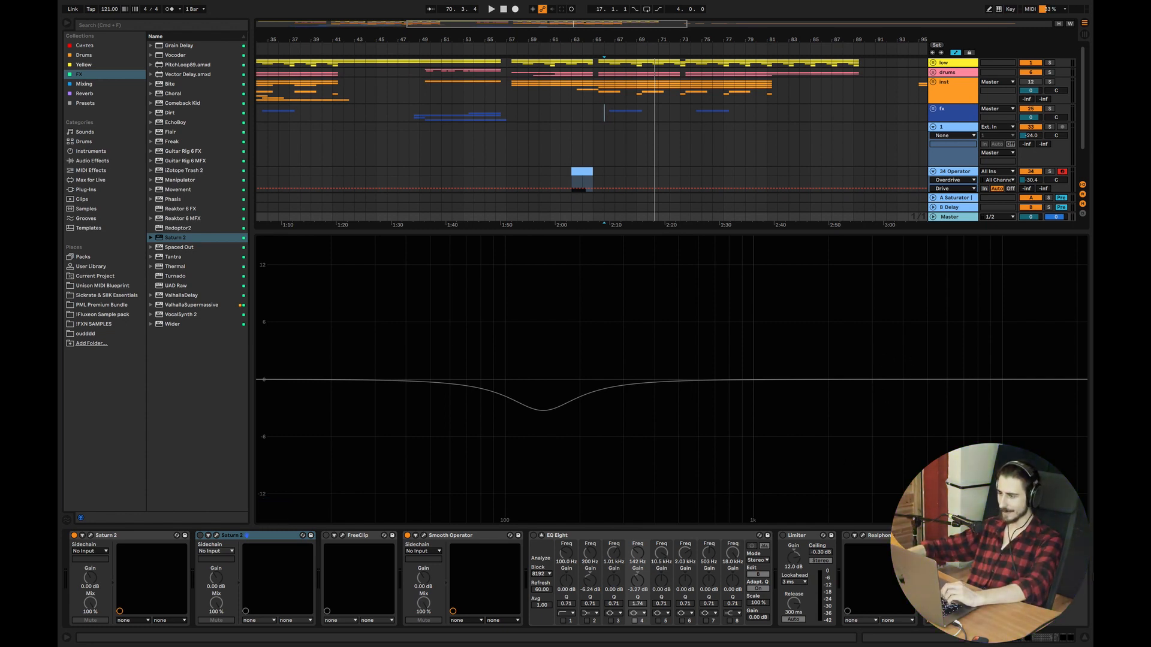
- Hide the device view, collapse tracks 1 and 34 Operator, and zoom the arrangement to about bars 59–83
click(1088, 638)
click(933, 126)
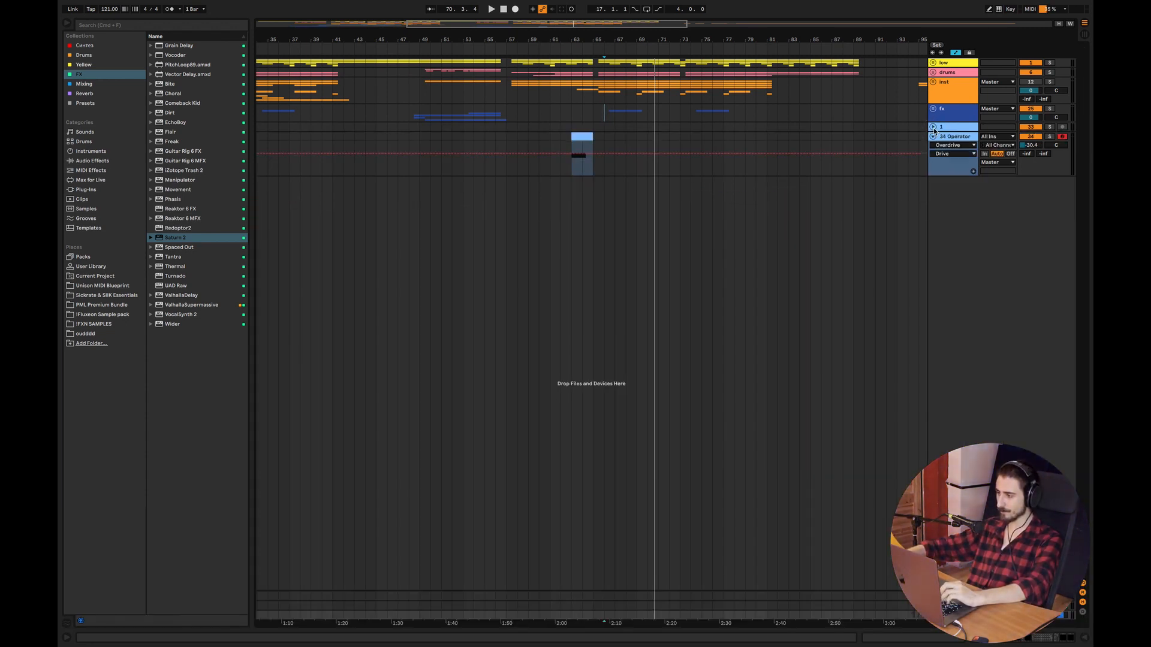
click(933, 137)
drag(600, 24, 598, 24)
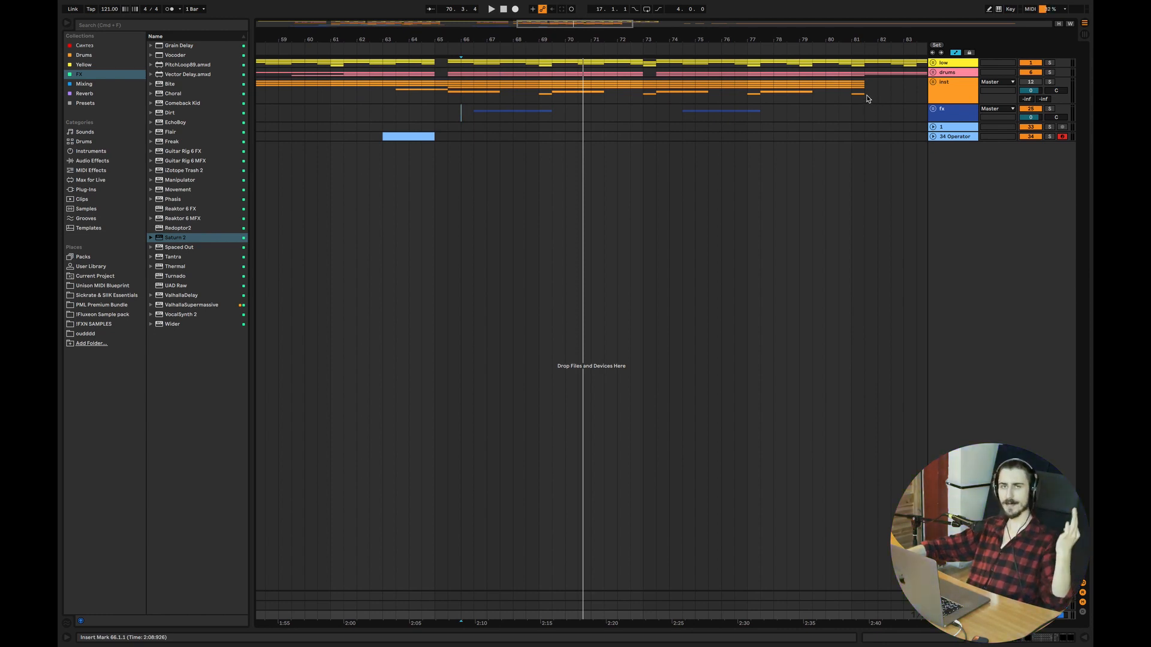
- Solo the low track, show its device chain and play it from 65.3.1
click(970, 63)
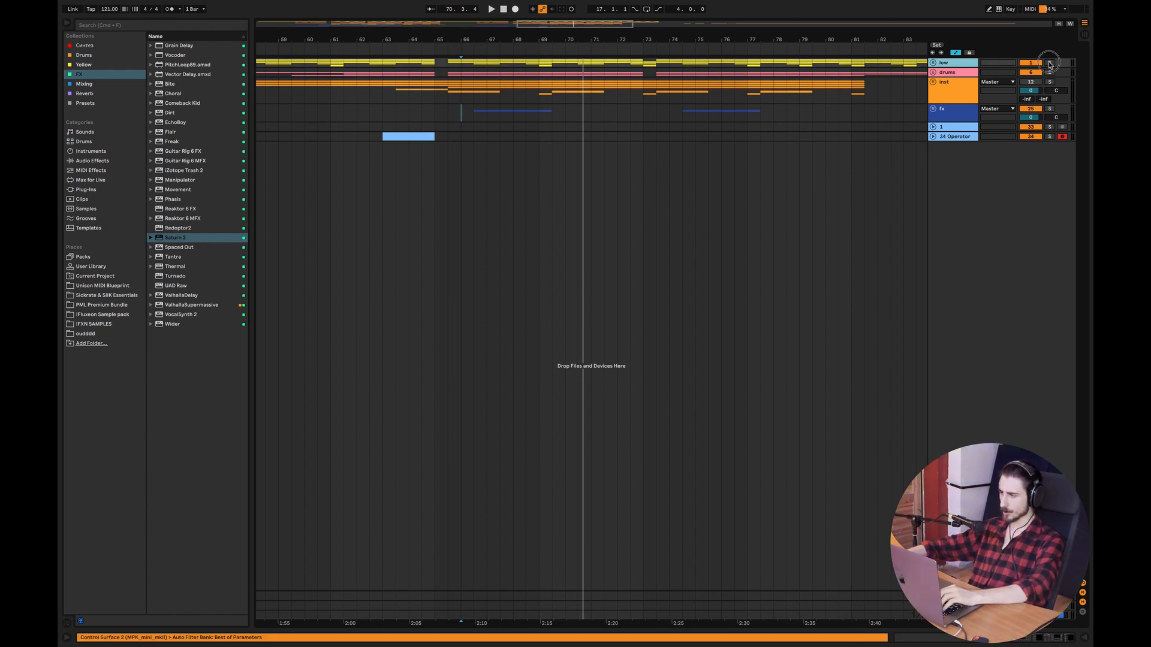
key(s)
click(453, 66)
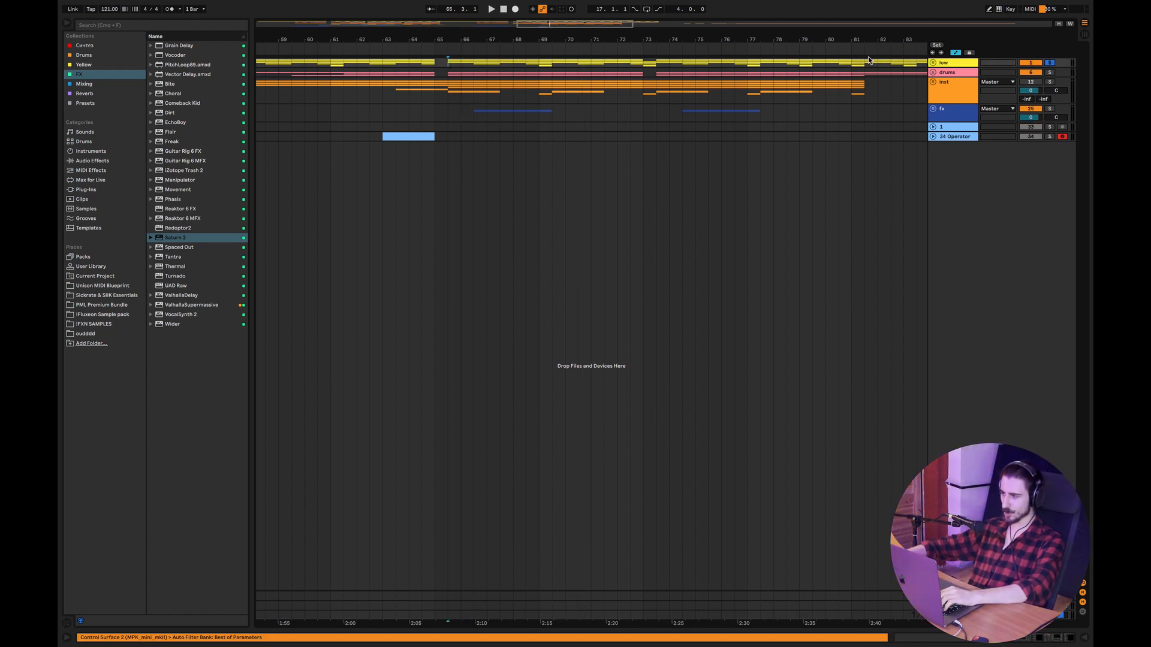
key(super+alt+l)
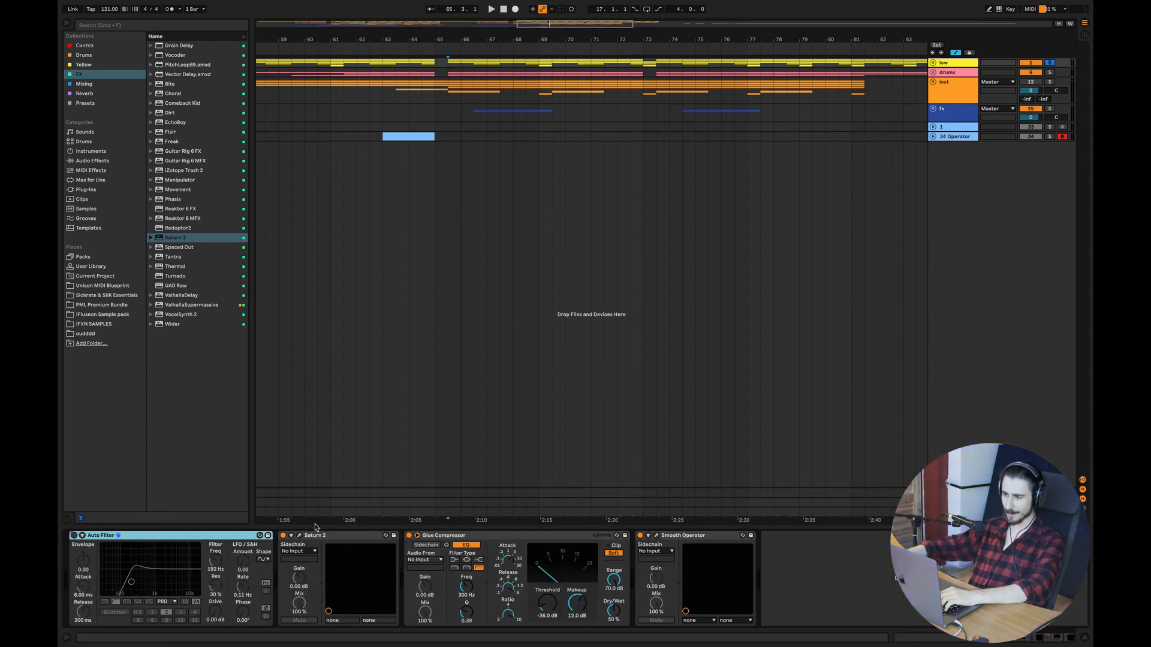
click(450, 67)
key(space)
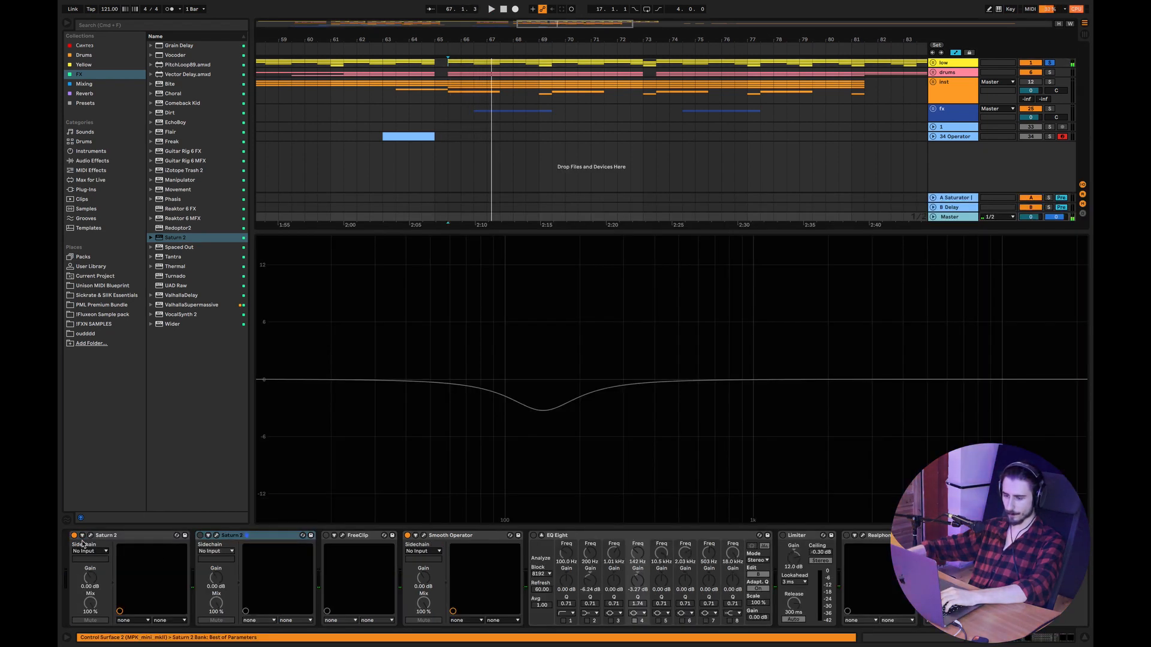
- Bypass Saturn 2 on Master plus Saturn 2, Glue Compressor and Smooth Operator on low, and play the unprocessed low track
click(73, 536)
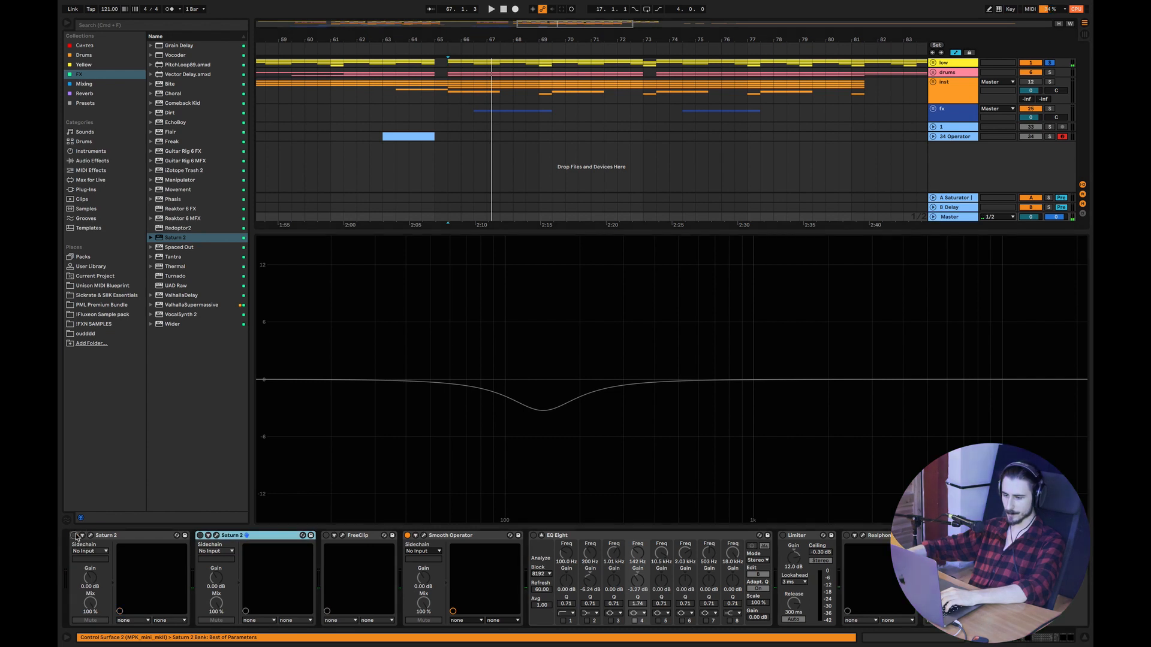
click(952, 67)
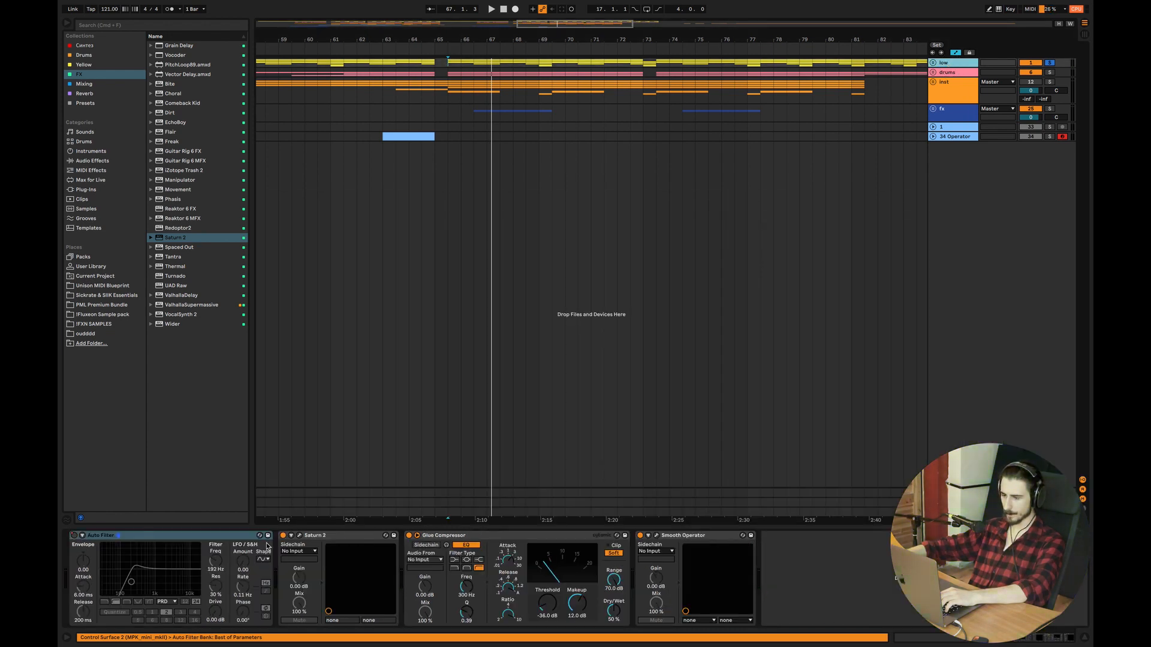
click(283, 535)
key(space)
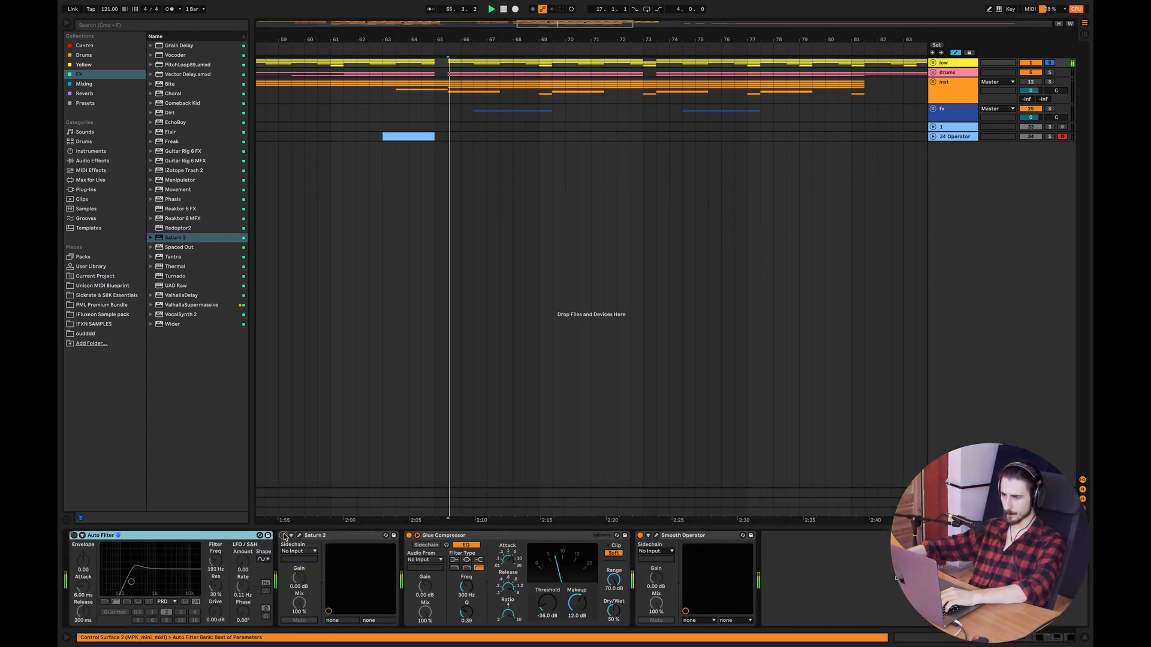
click(409, 536)
click(640, 536)
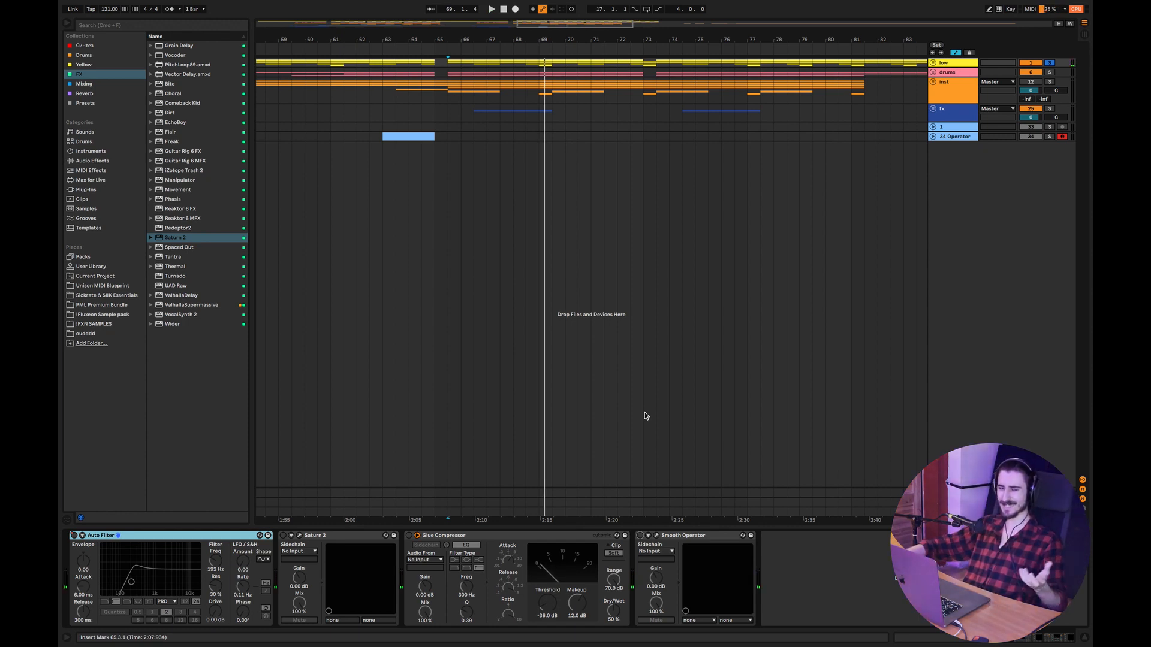
- Re-enable Saturn 2 on the low track and listen to it from 65.3.1
click(283, 536)
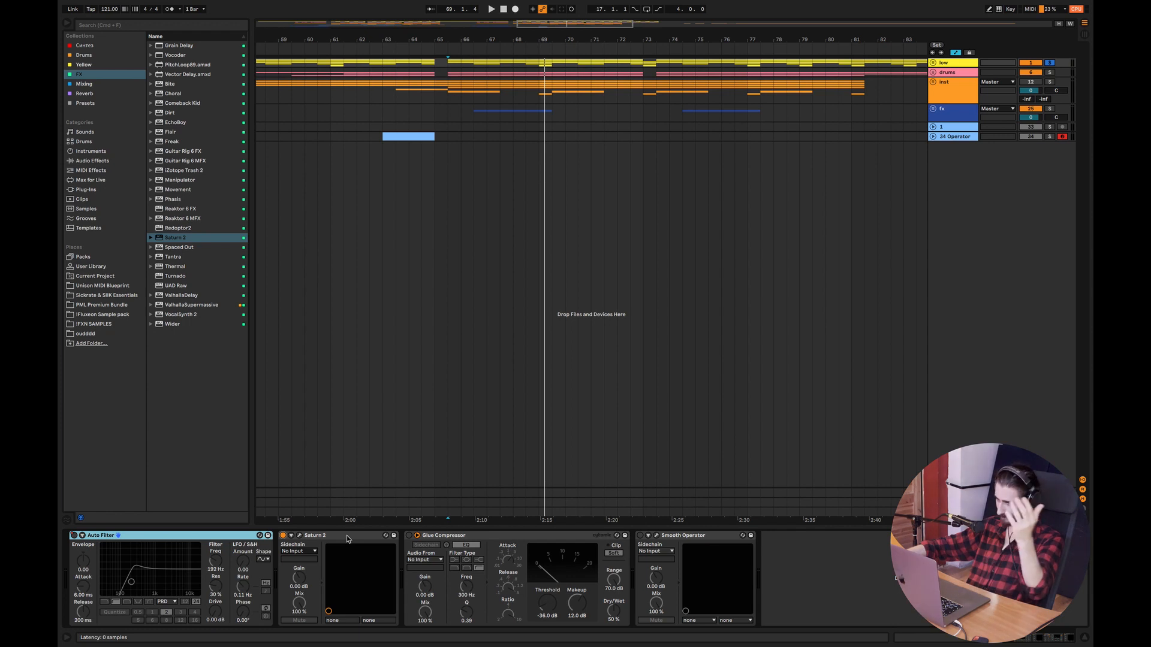
click(454, 487)
key(space)
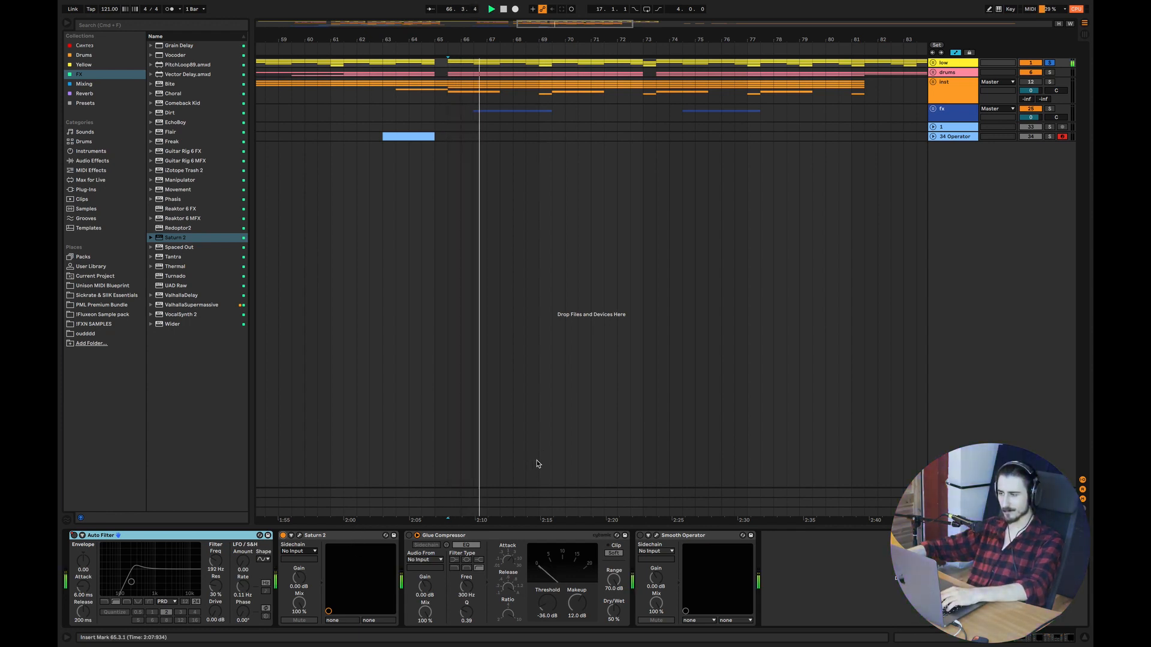
key(space)
- Re-enable the Glue Compressor and Smooth Operator on the low track one at a time, playing the track with each
click(408, 539)
key(space)
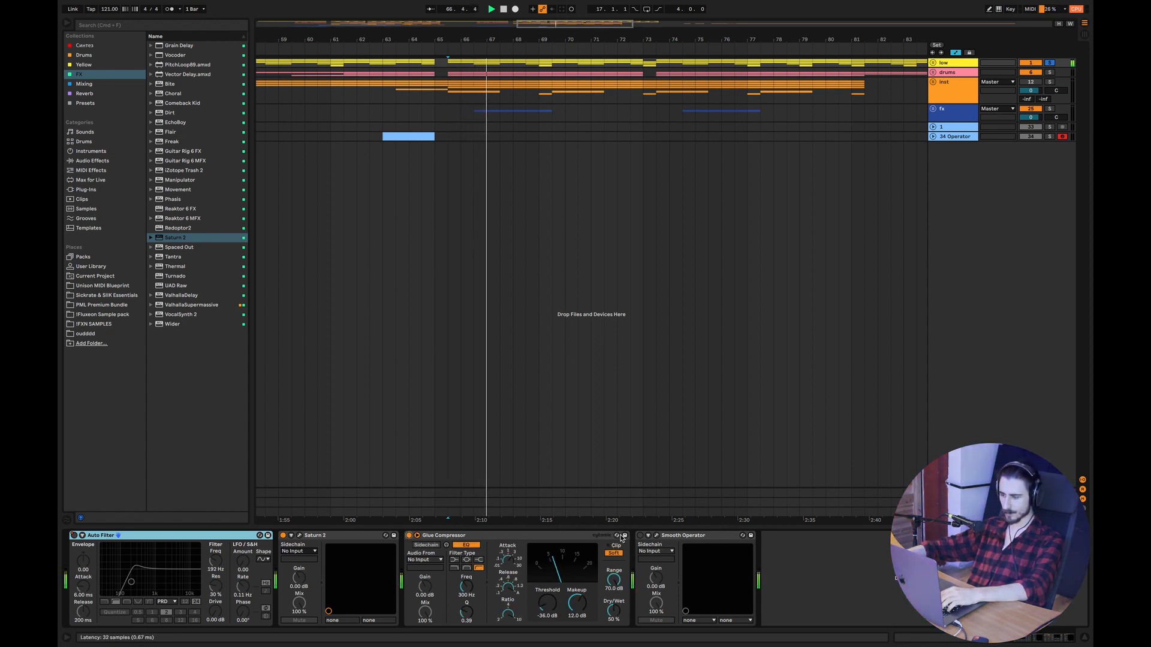
click(640, 535)
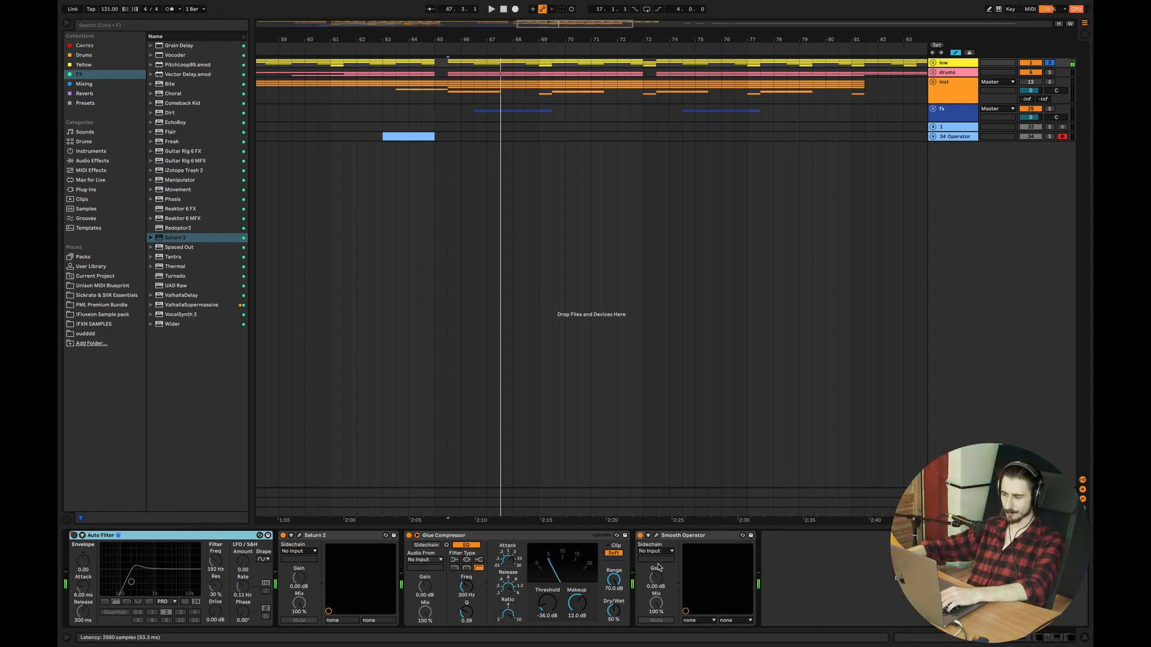
key(space)
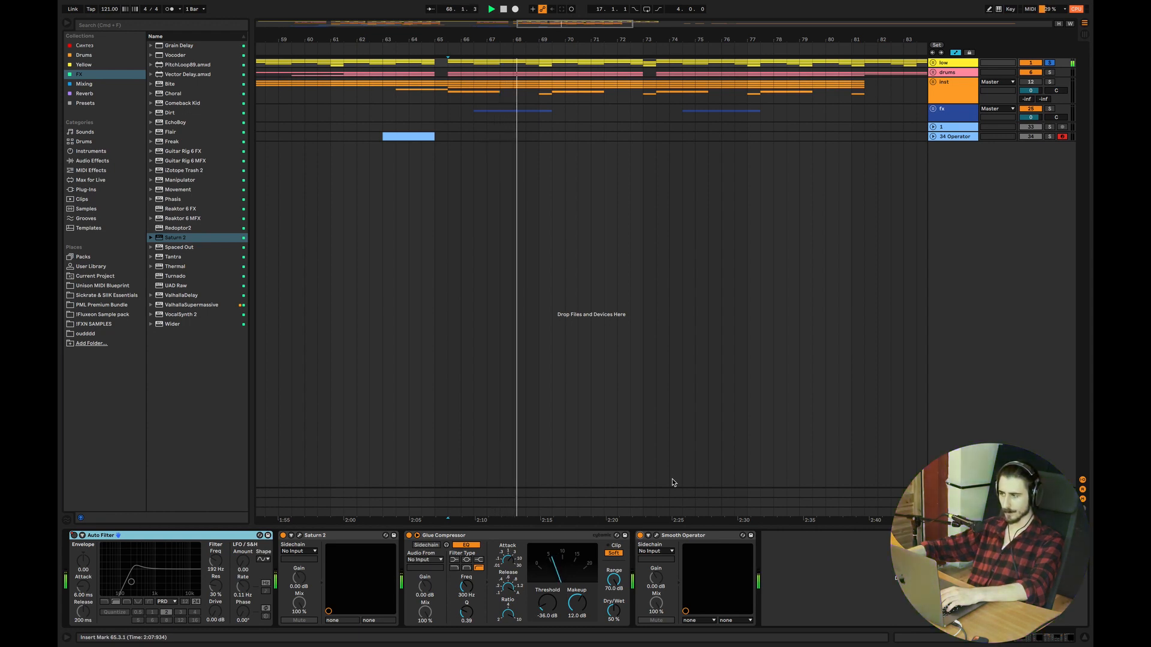
key(space)
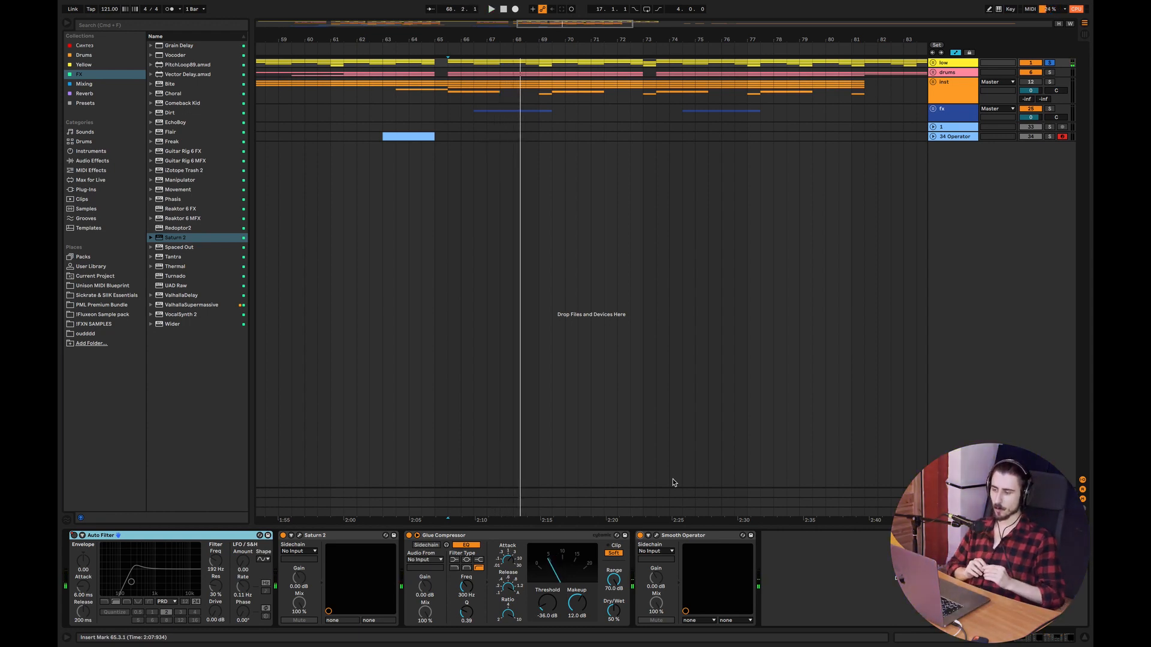
- Show the Saturn 2 editor on the low track and add a slider and an envelope generator as modulation sources
key(super+alt+p)
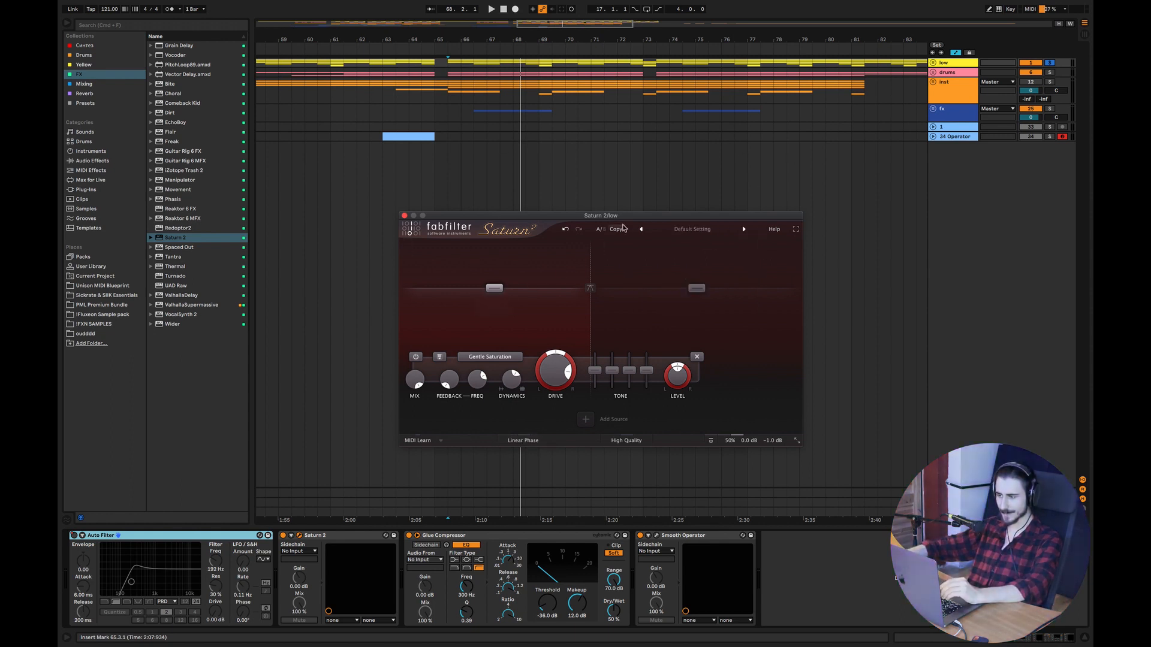
drag(604, 219, 588, 154)
click(574, 354)
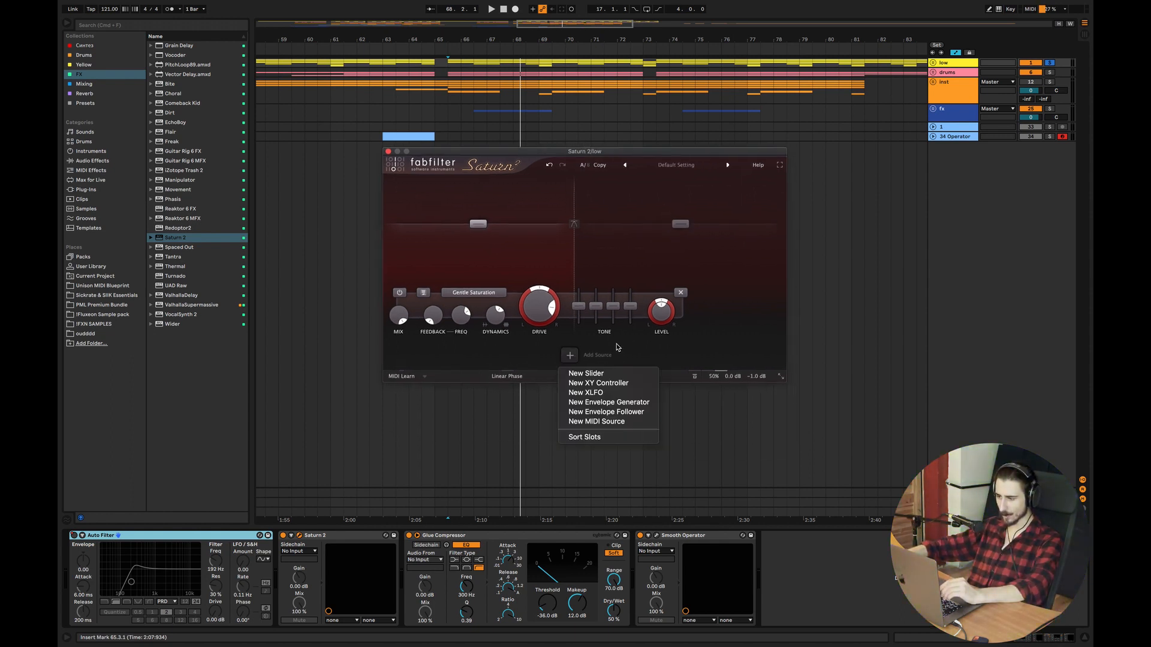
click(600, 376)
click(605, 335)
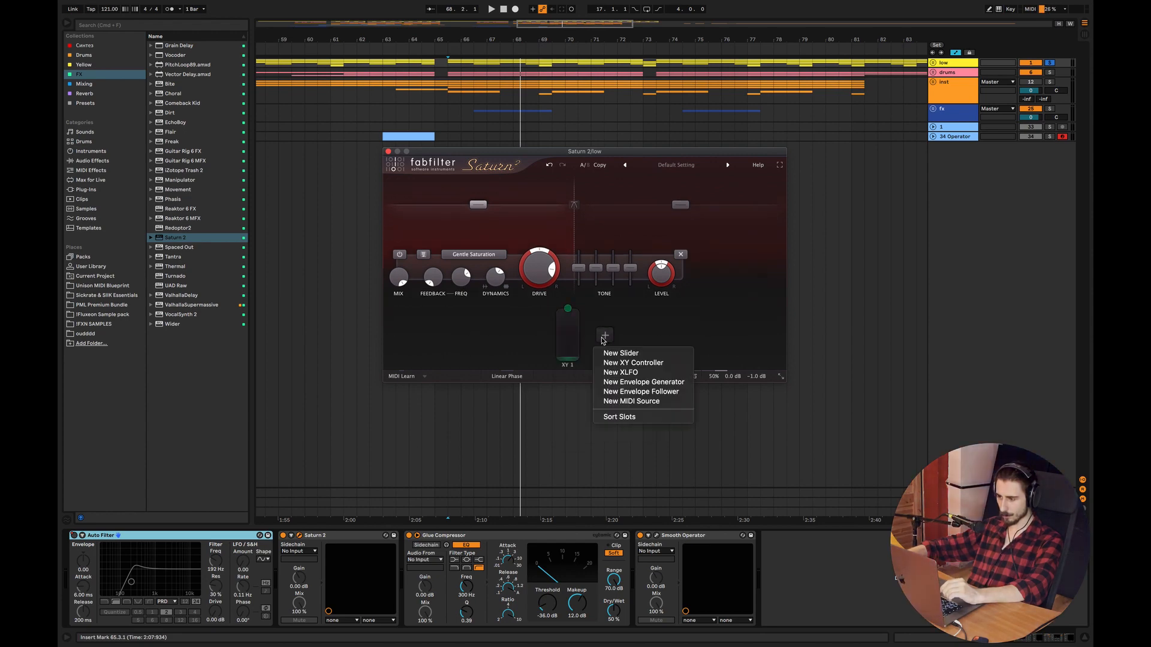
click(623, 383)
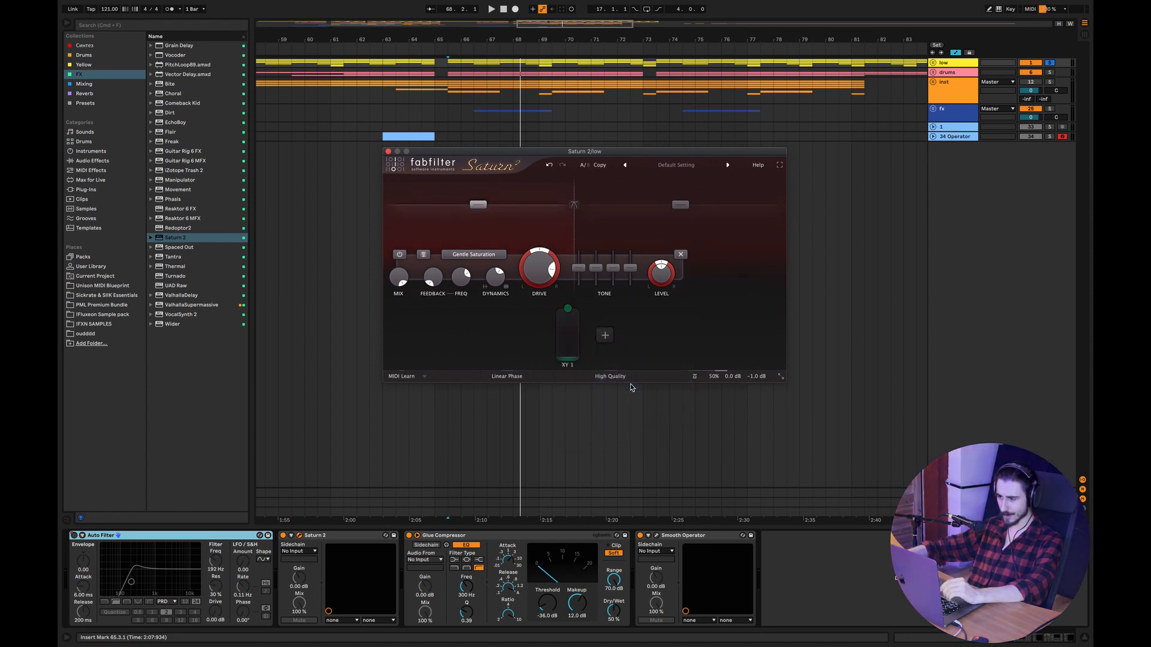
drag(588, 308, 655, 344)
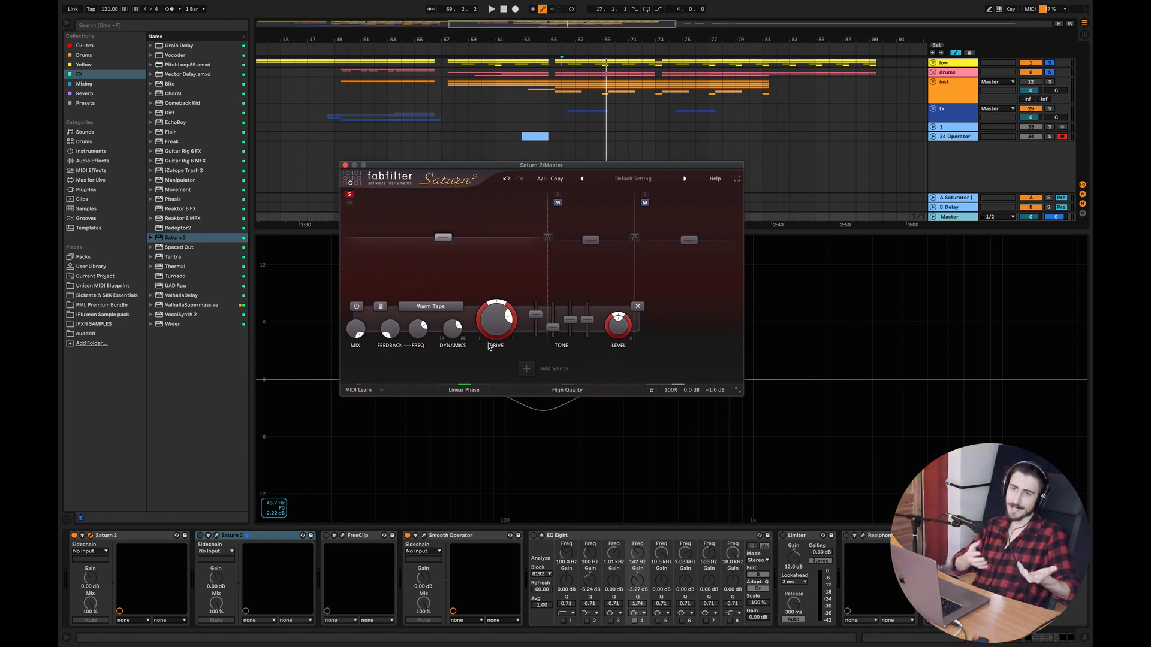
- Raise Band 1's Drive to about 80% and adjust its Dynamics in Saturn 2 on Master, and close the plugin editor
mouse_move(493, 330)
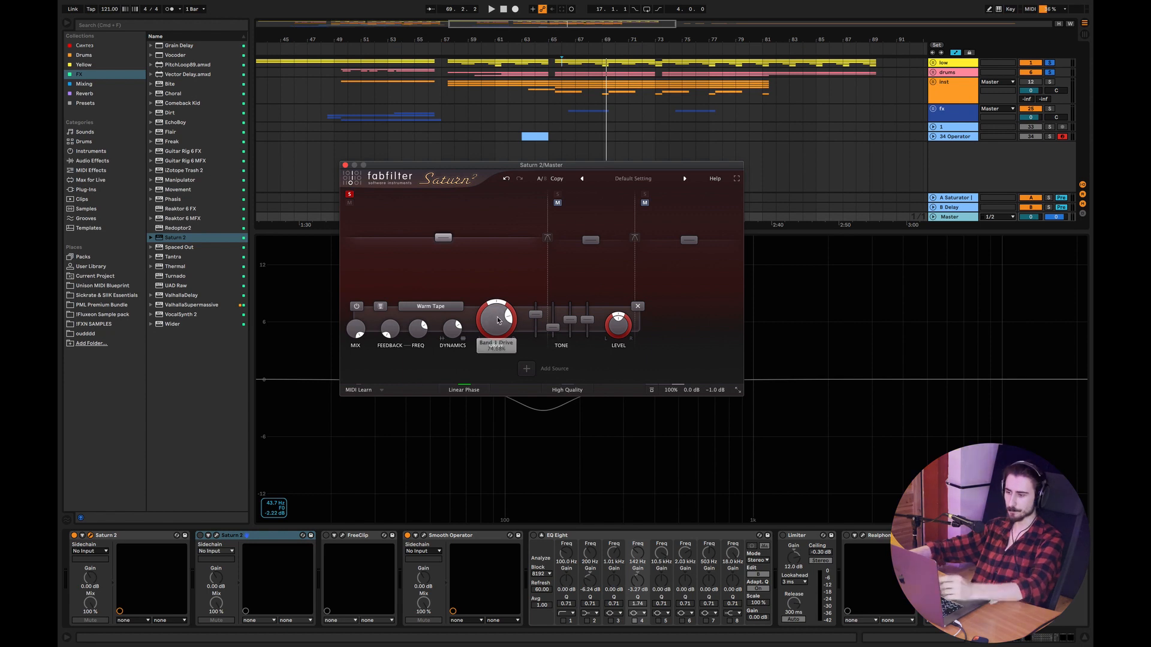
scroll(494, 326, down, 3)
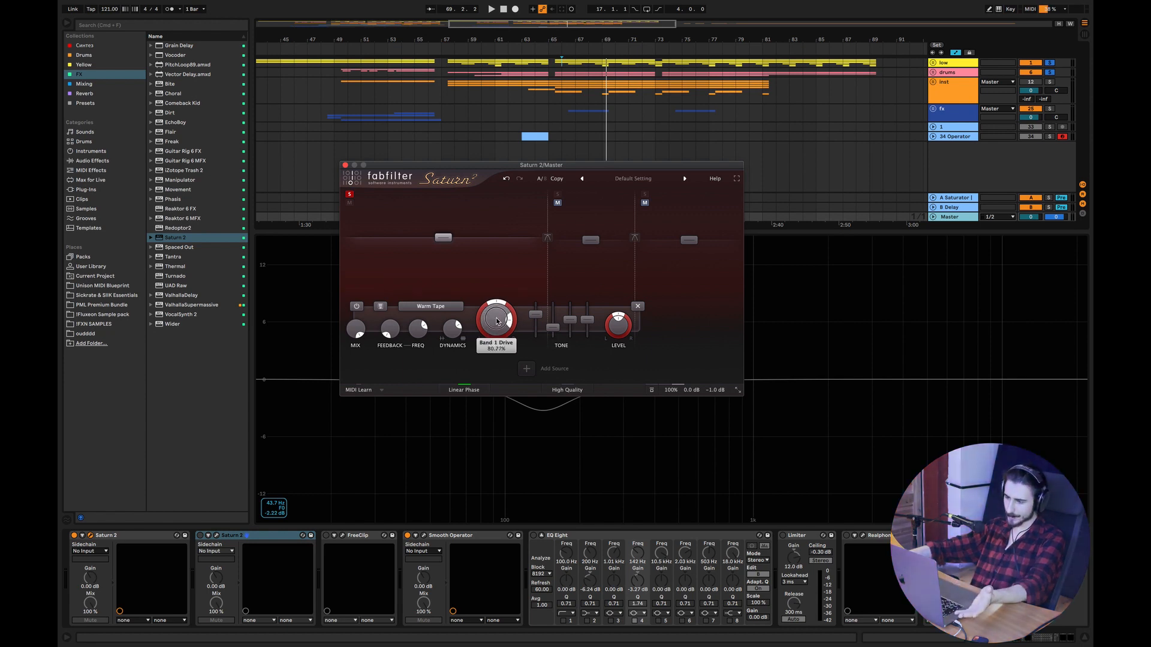
scroll(495, 321, down, 2)
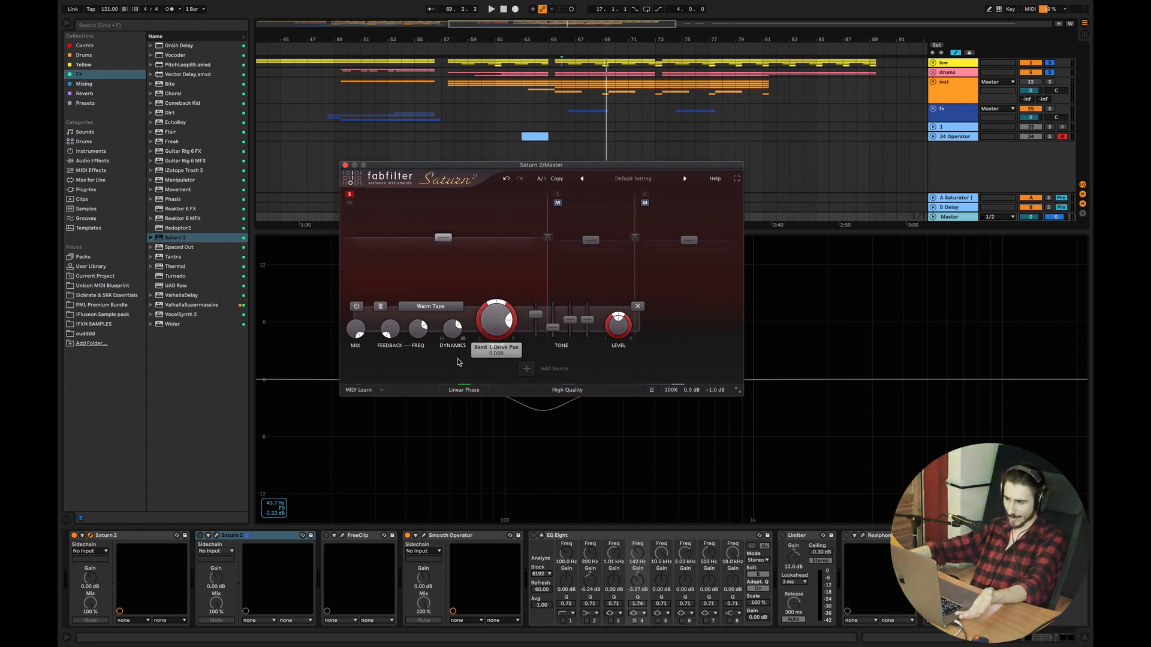
mouse_move(452, 329)
scroll(453, 329, up, 5)
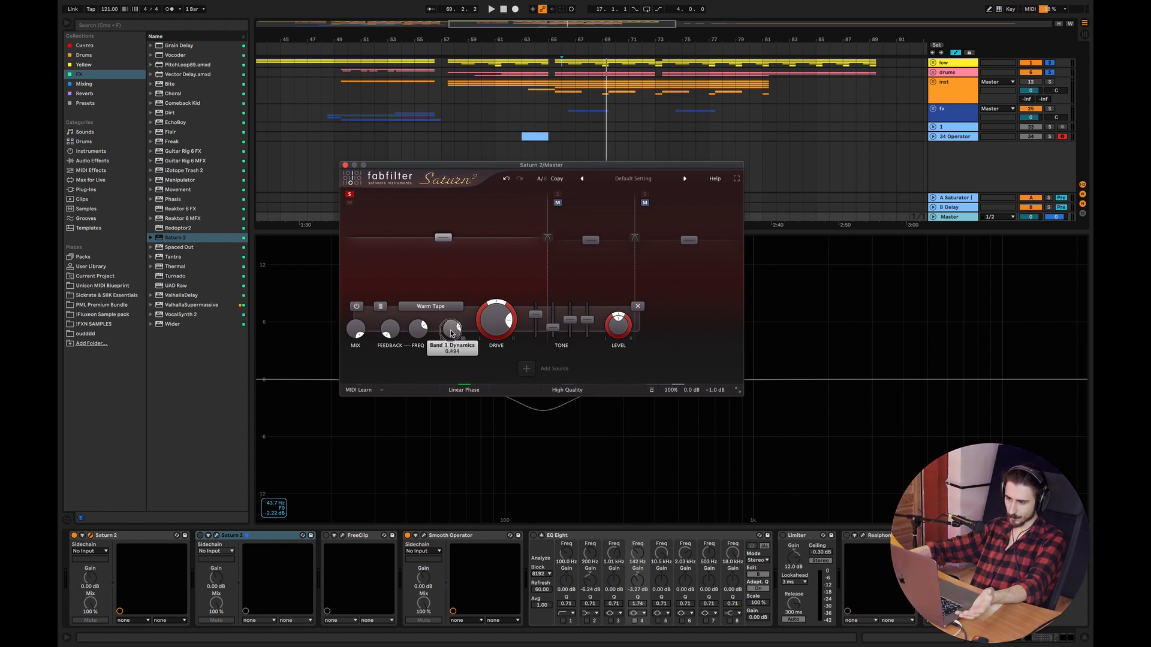
scroll(452, 333, up, 3)
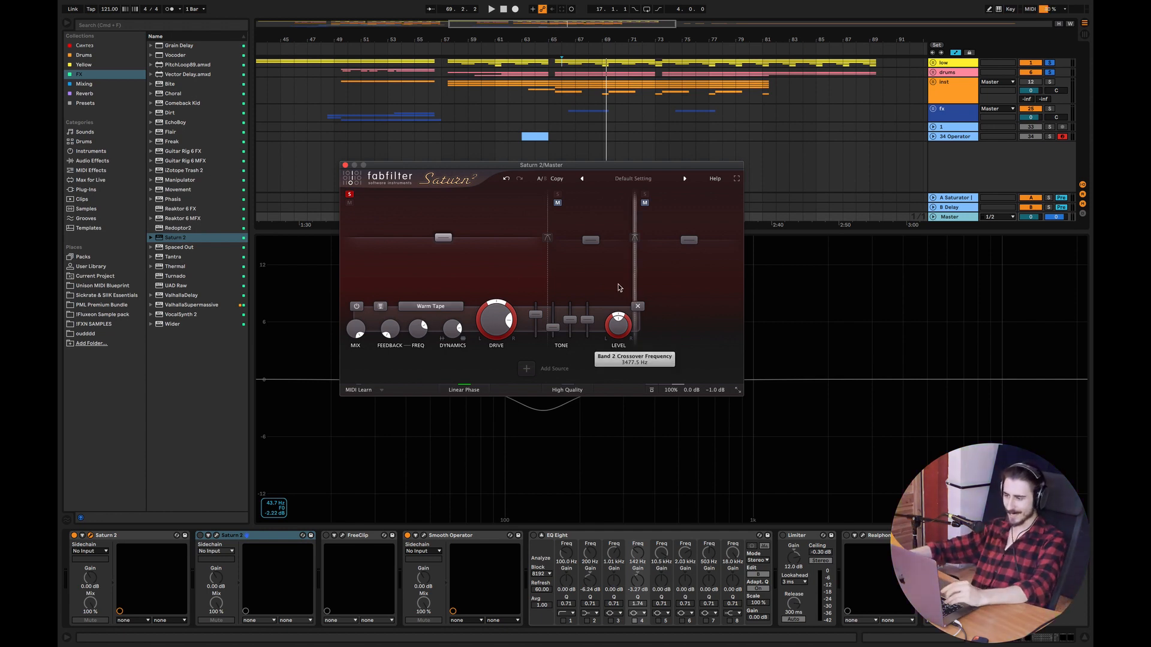
click(682, 296)
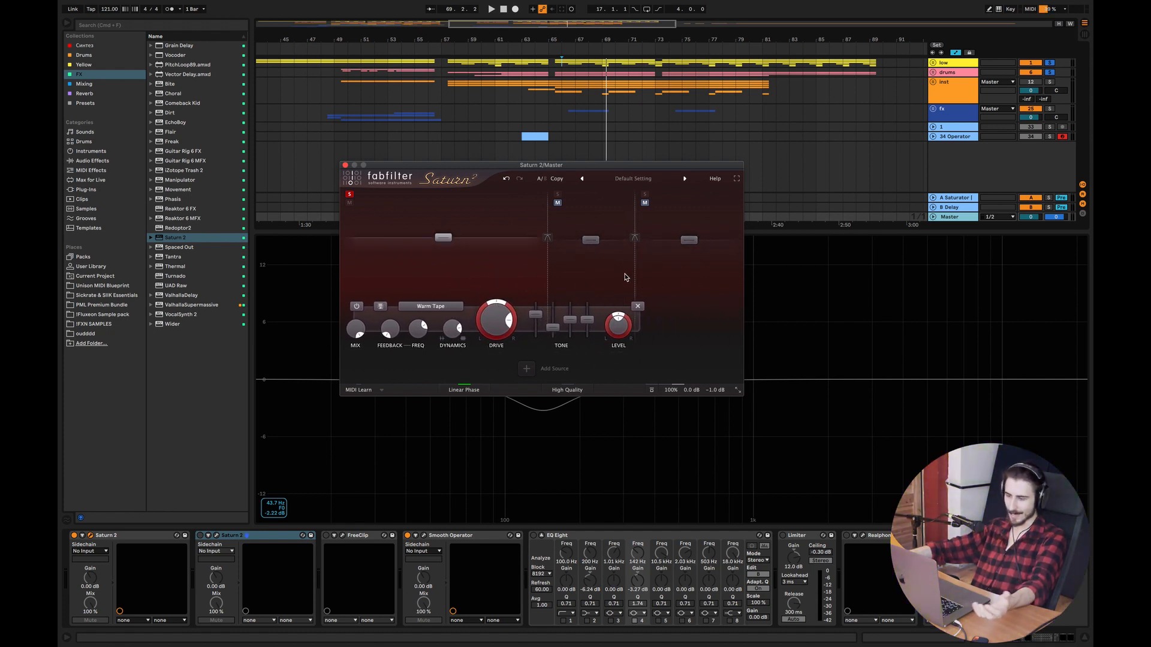
click(345, 166)
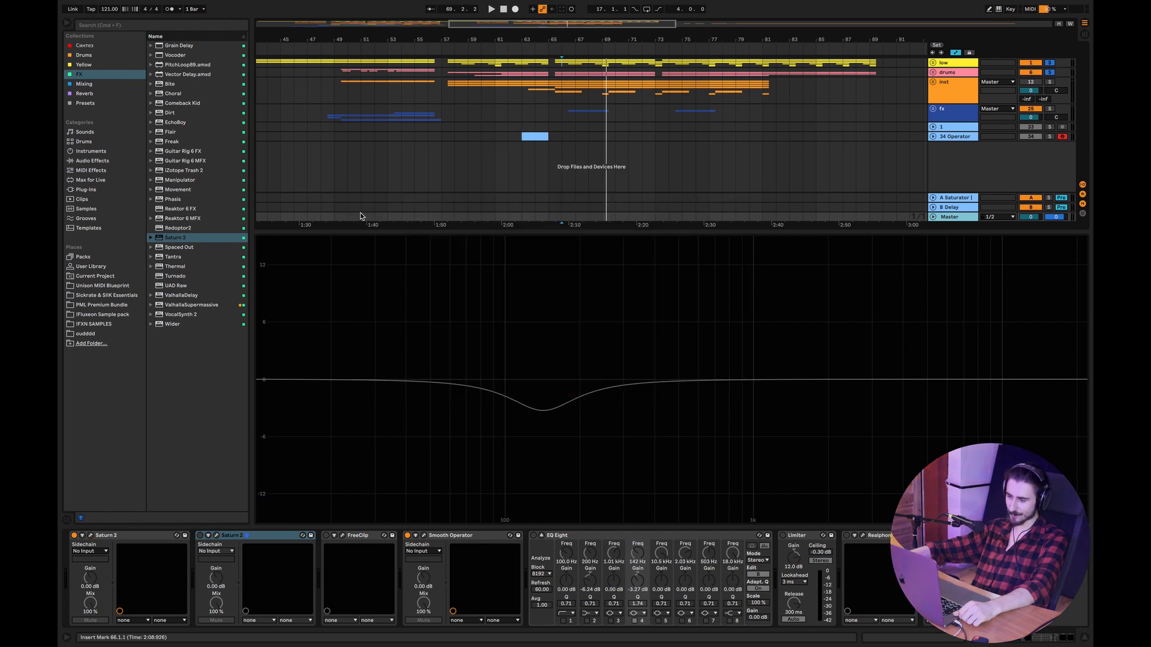
- Enable FreeClip on Master and show its editor, and delete the bypassed second Saturn 2 from the device chain
click(326, 536)
click(343, 536)
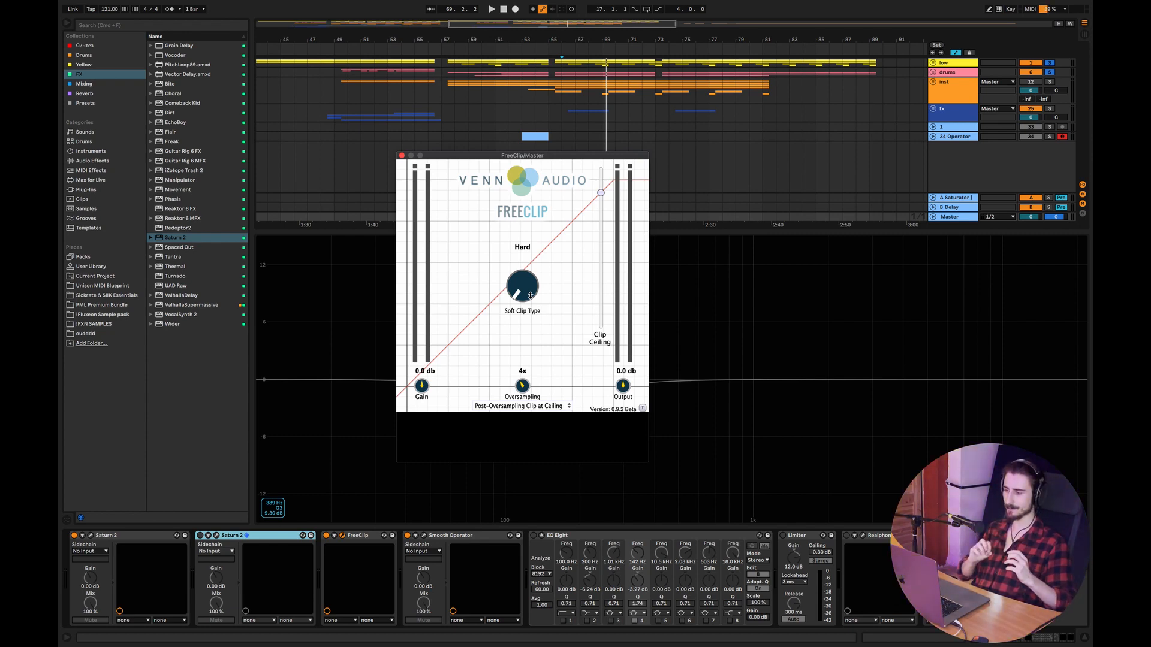
key(Delete)
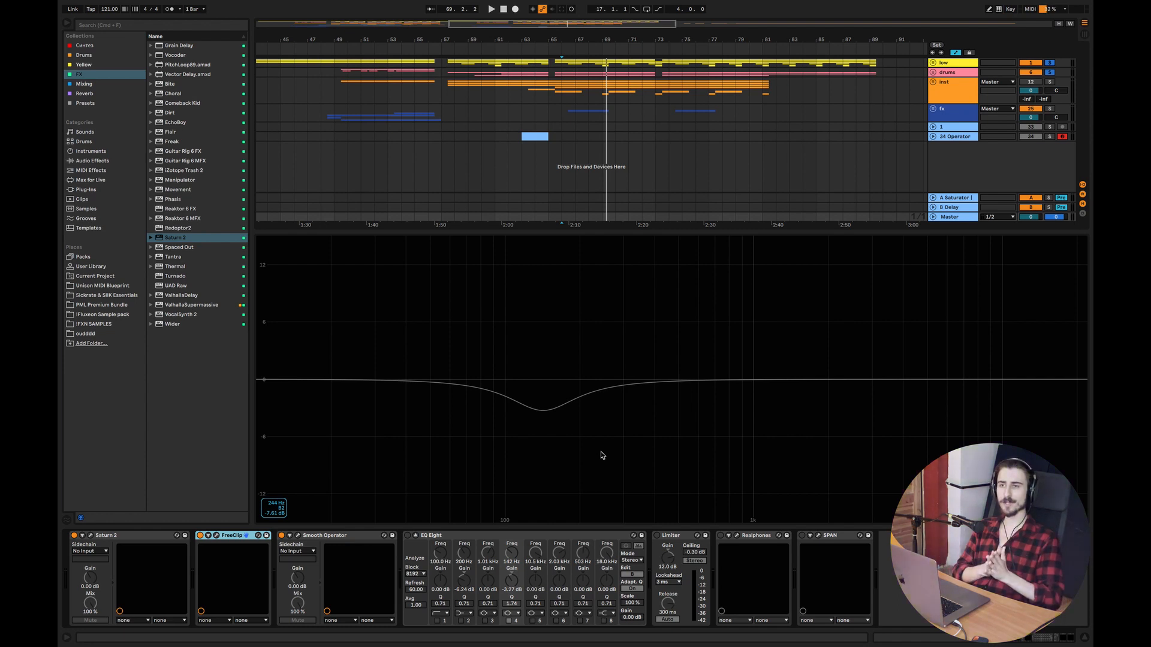